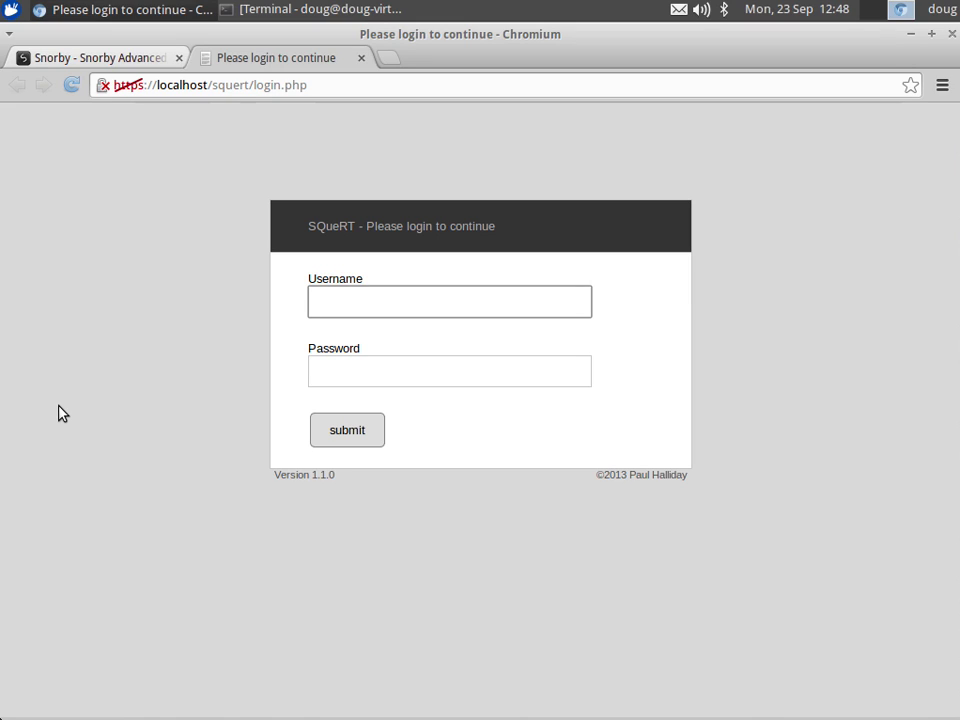
Step: Log in to Squert with the analyst's username and password
type("doug")
key("Tab")
type("********")
key("Return")
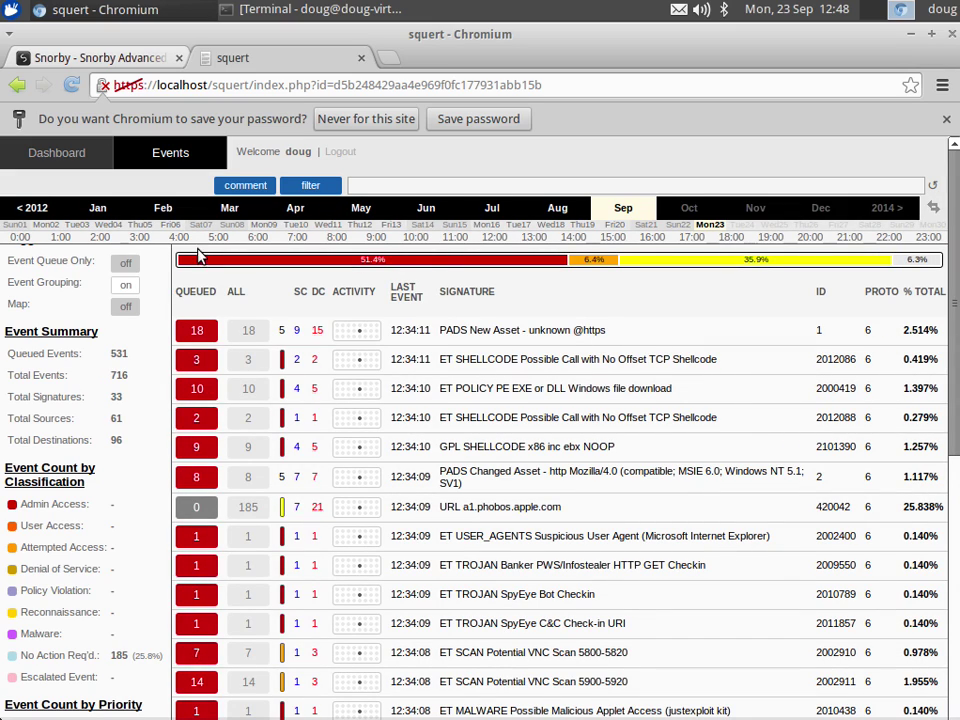
Step: Decline Chromium's password-save offer and scroll through the 716-event list back to the top
left_click(383, 120)
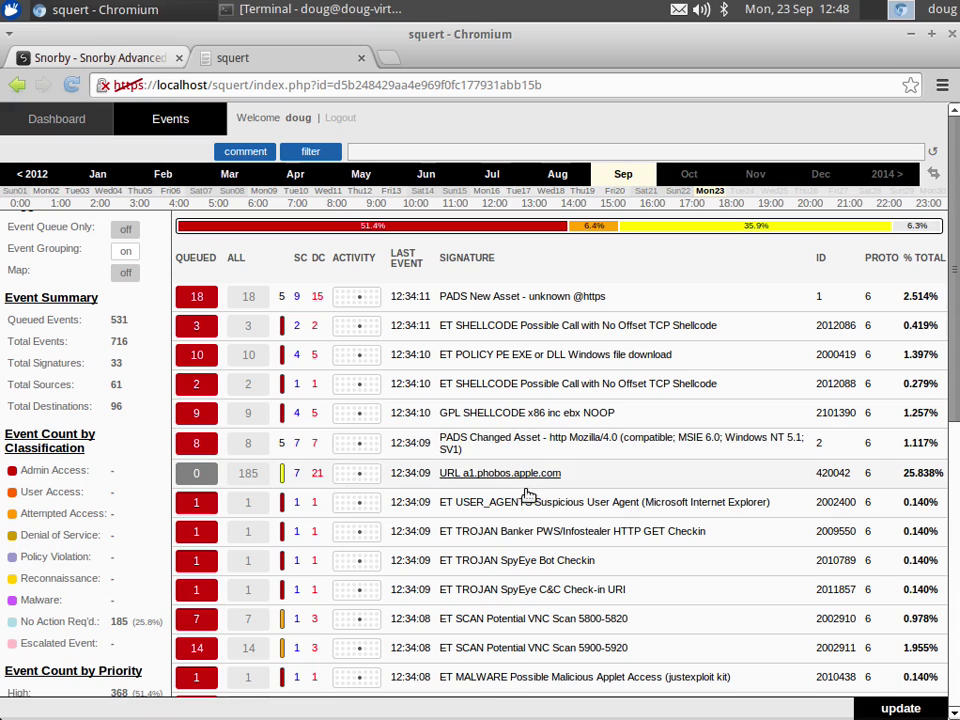
scroll(531, 479, "down", 5)
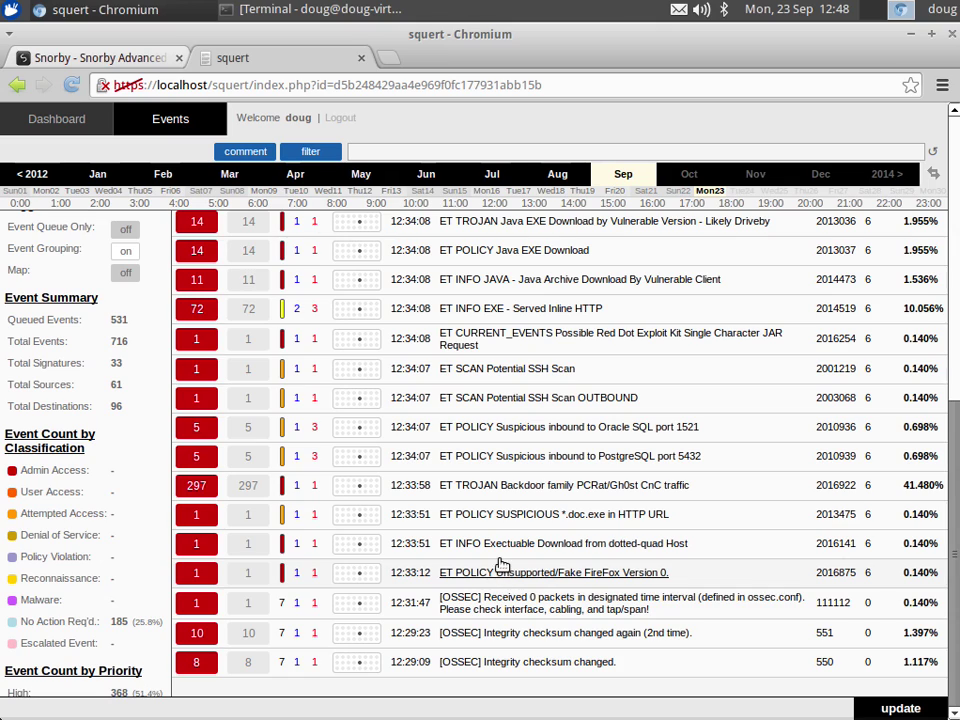
scroll(499, 570, "up", 5)
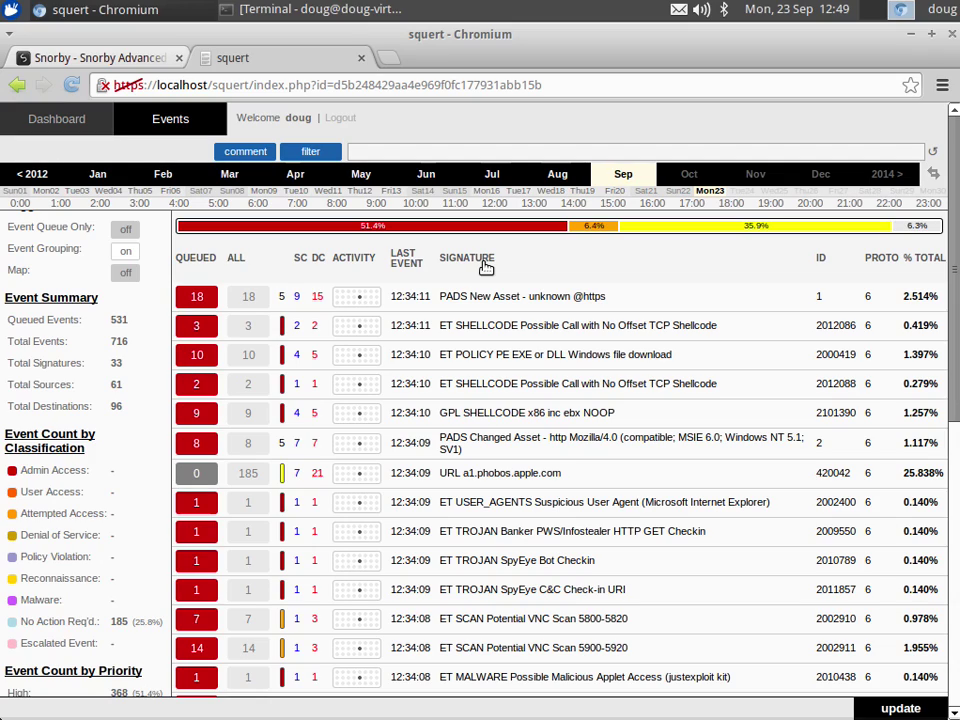
left_click(459, 153)
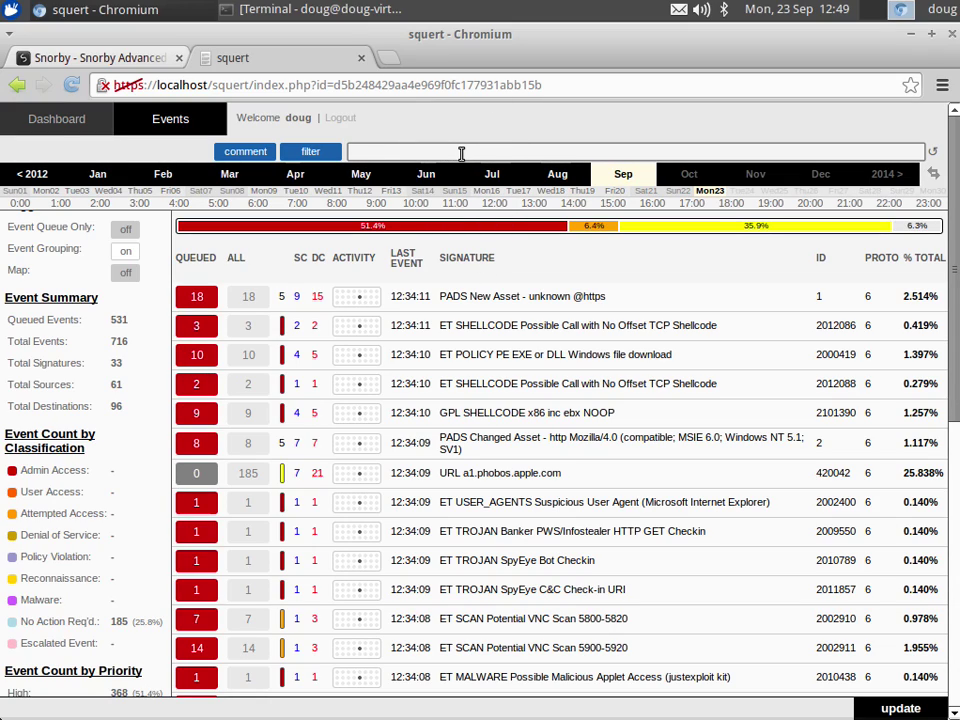
type("221.54.197.32")
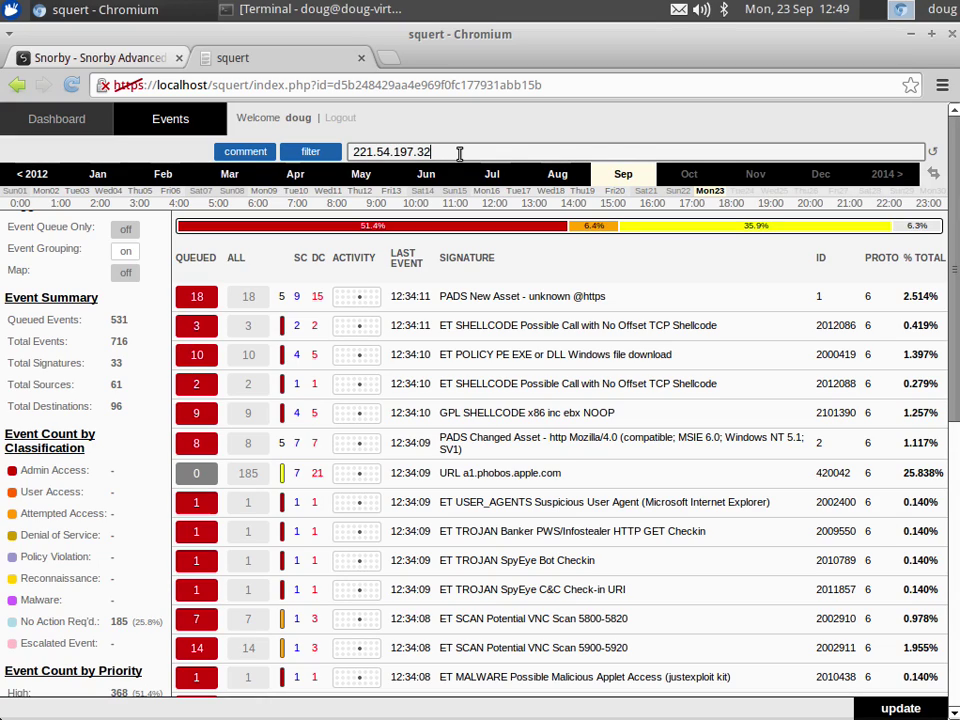
key("Home")
type("ip")
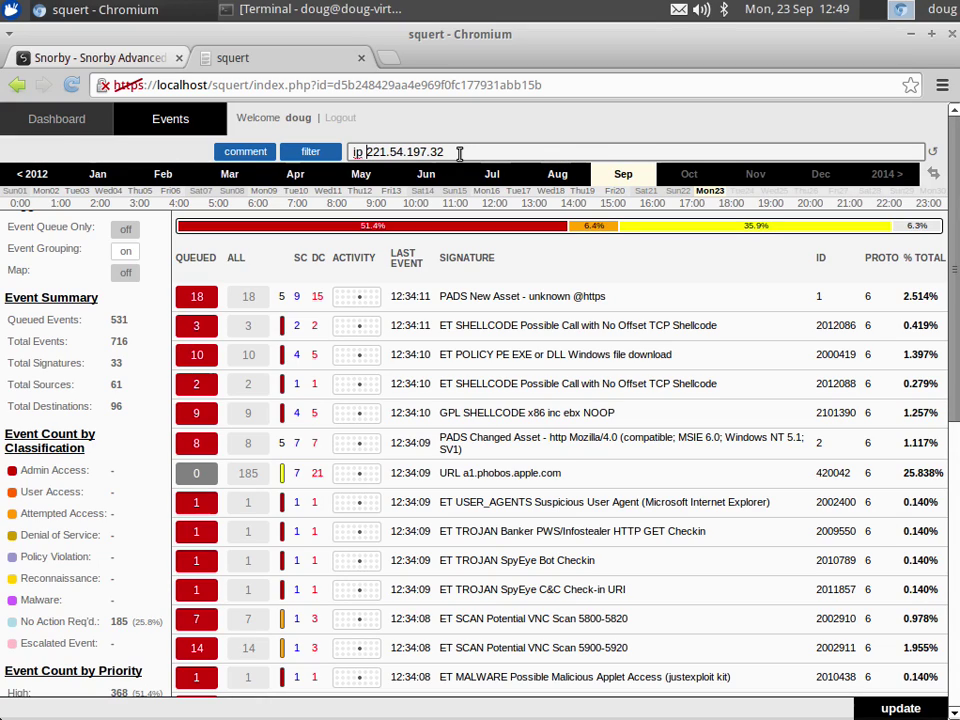
key("Return")
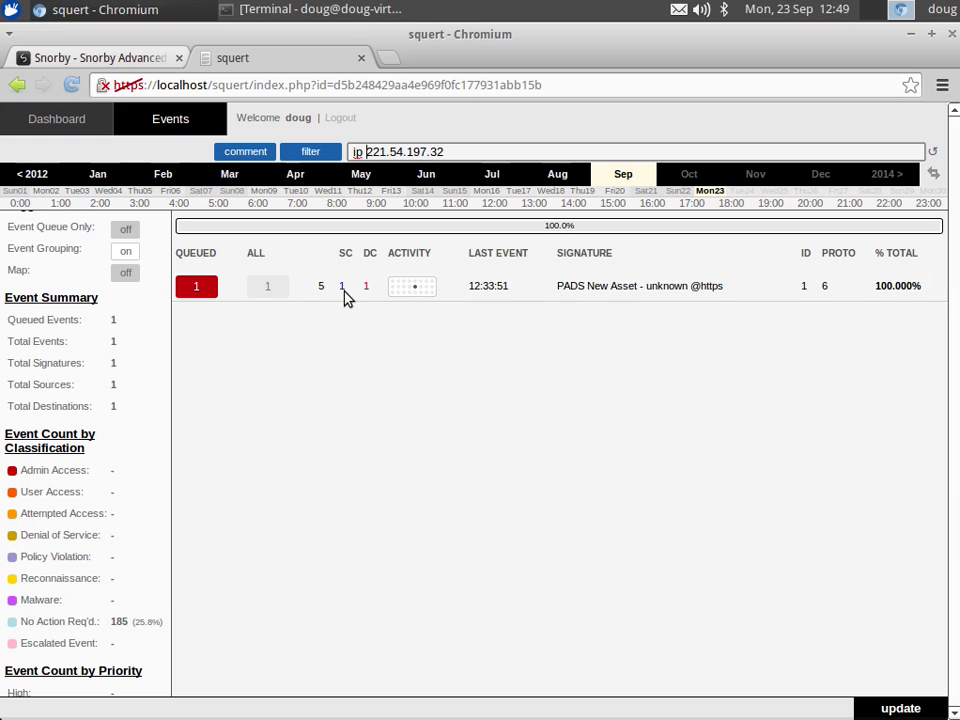
left_click(210, 291)
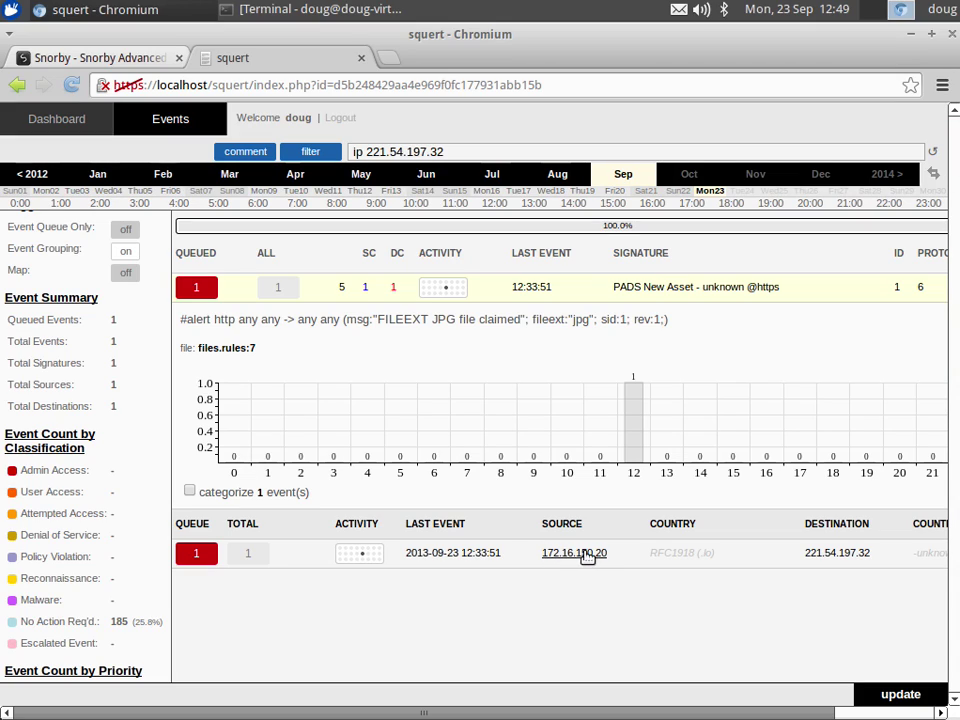
mouse_move(623, 555)
left_mouse_down()
mouse_move(602, 555)
mouse_move(611, 553)
left_mouse_up()
key("ctrl+c")
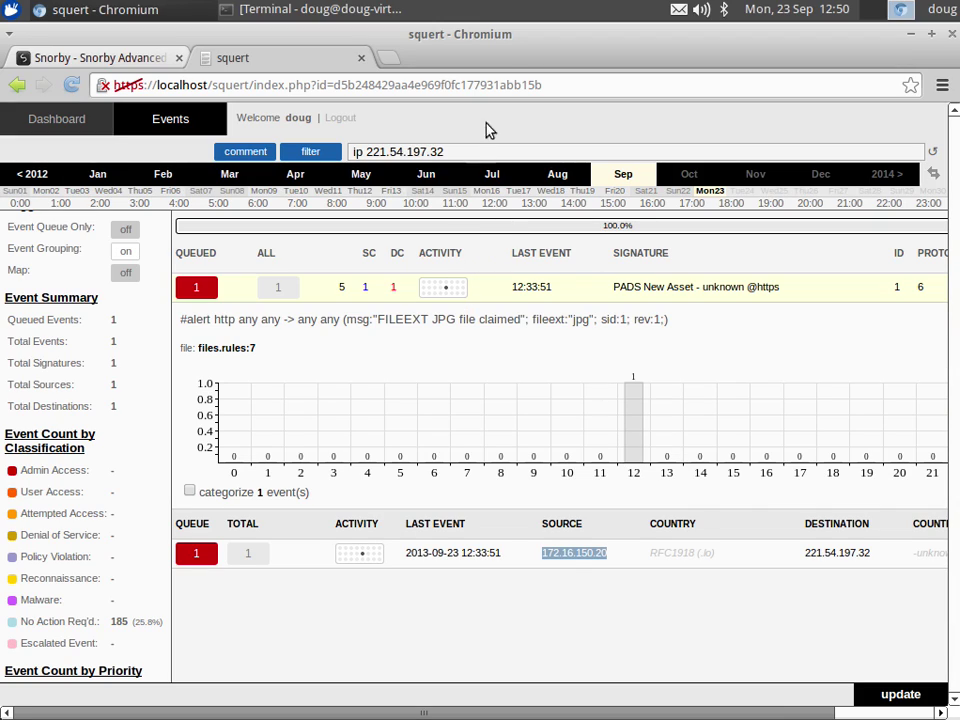
Step: Replace the filter with 'ip 172.16.150.20' to list that host's seven signatures
left_click(503, 149)
key("BackSpace")
key("BackSpace")
key("BackSpace")
key("BackSpace")
key("BackSpace")
key("BackSpace")
key("BackSpace")
key("BackSpace")
key("BackSpace")
key("BackSpace")
key("BackSpace")
key("BackSpace")
key("BackSpace")
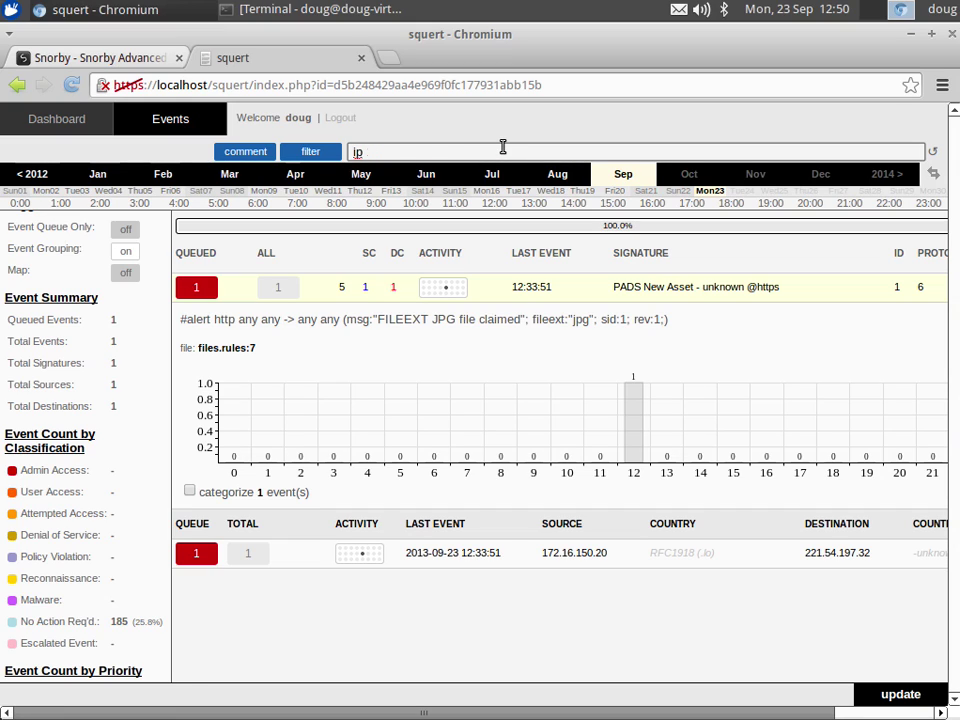
key("ctrl+v")
key("Return")
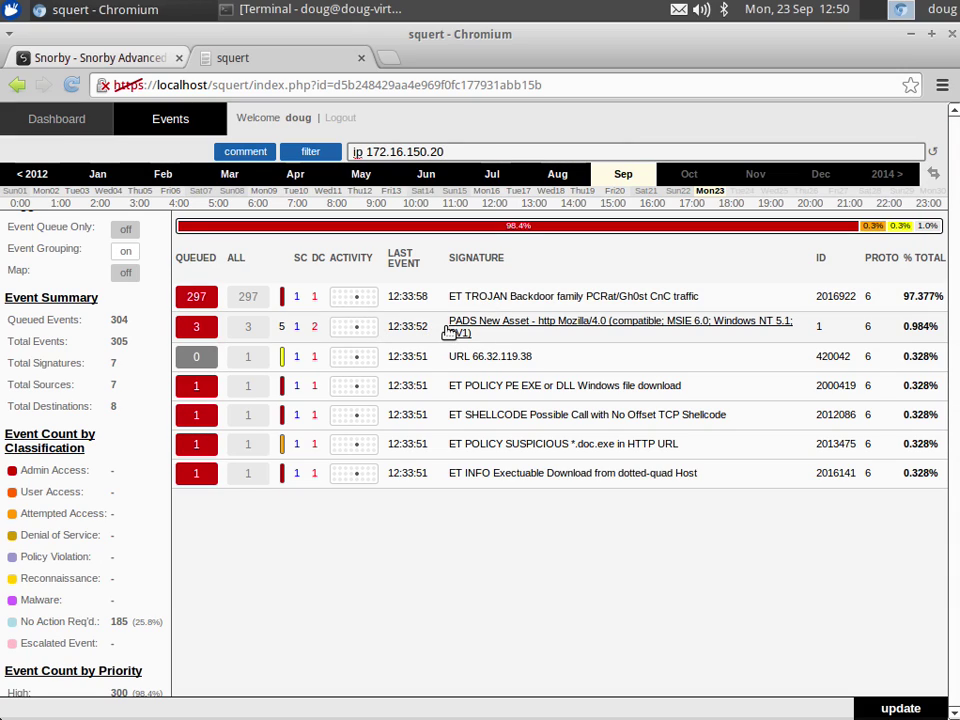
Step: Drill the PADS New Asset event down to the two individual events to 66.32.119.38
left_click(192, 328)
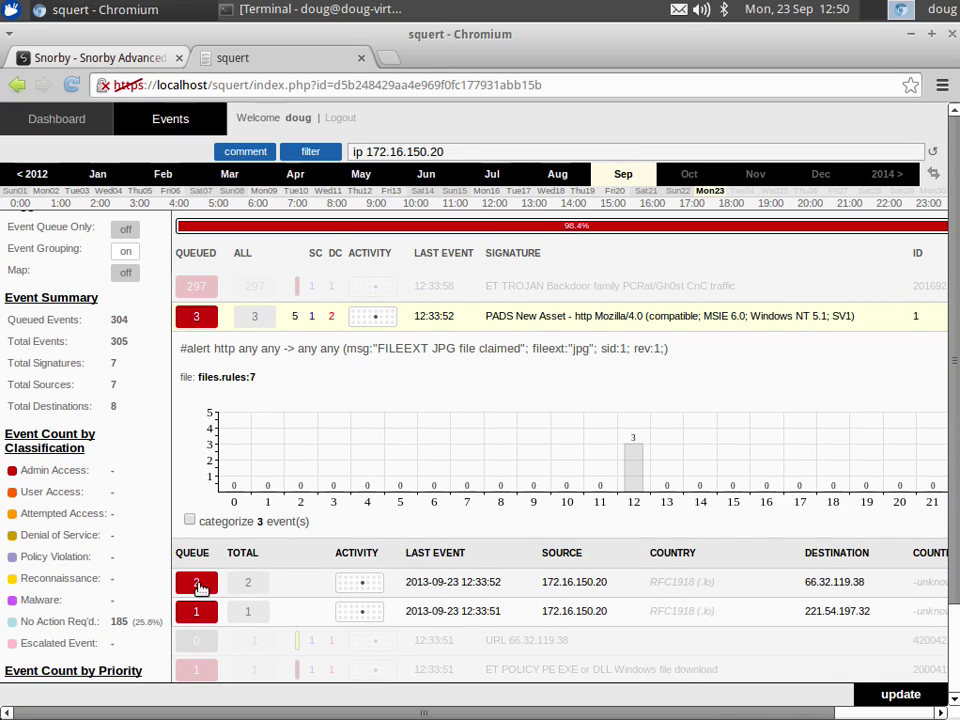
left_click(199, 585)
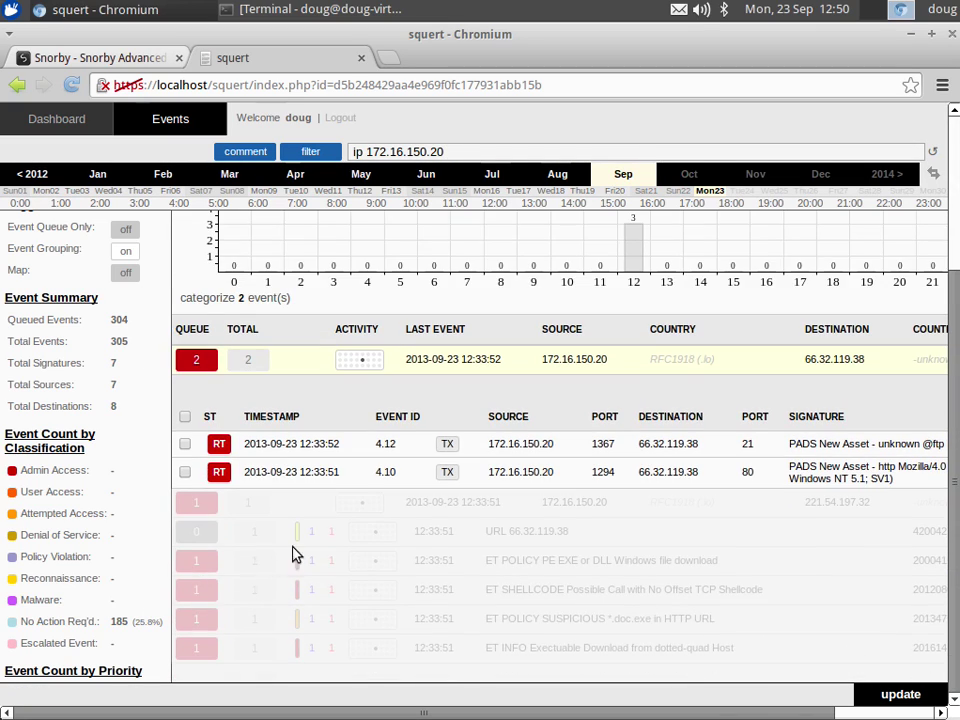
scroll(410, 502, "up", 1)
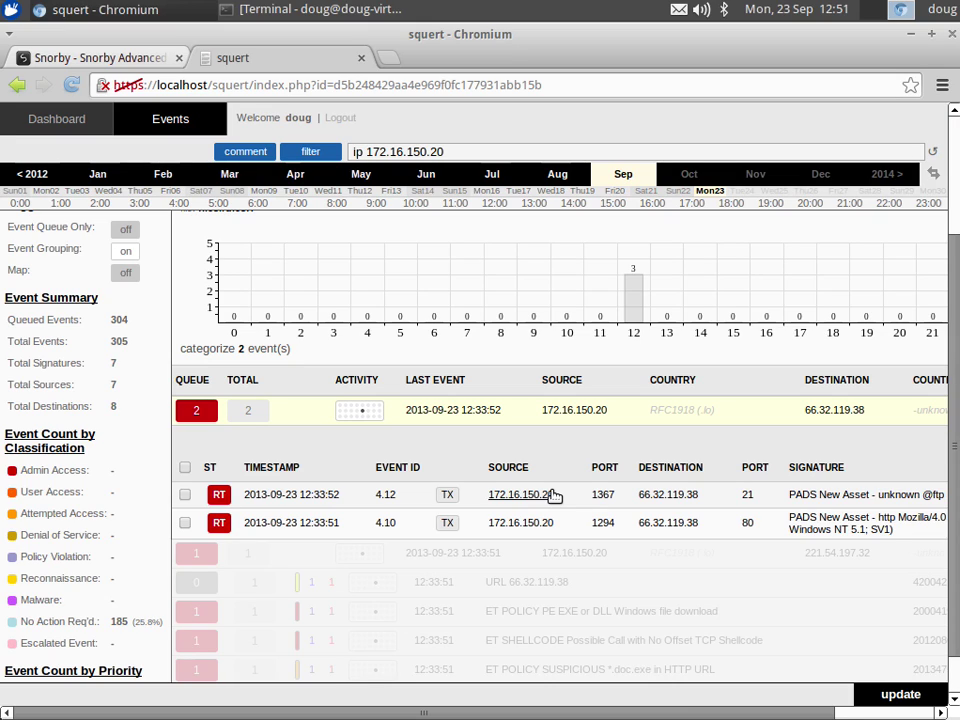
Step: Open /var/www/squert/.inc/config.php in vi with sudo in Terminal
key("alt+Tab")
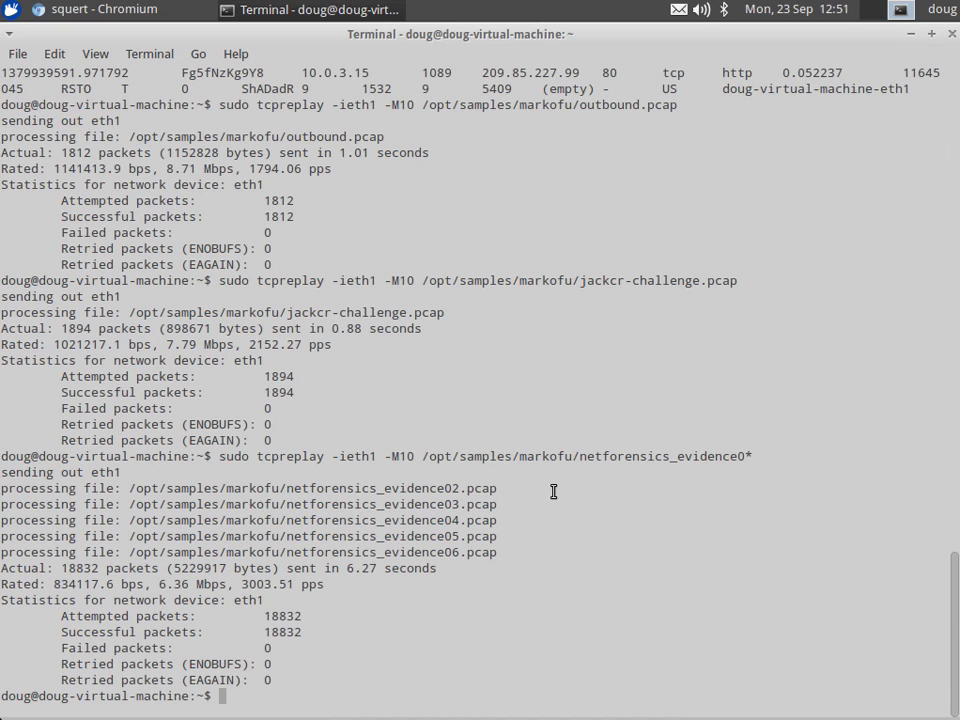
type("sudo vi /var/w")
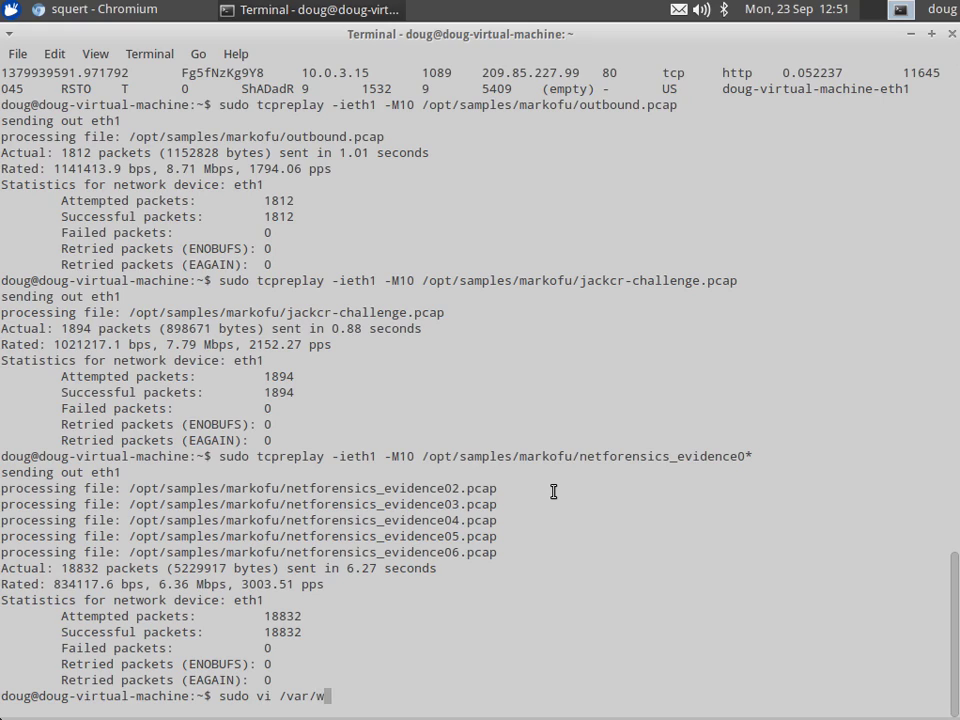
type("ww/")
type("sq")
key("Tab")
type(".inc")
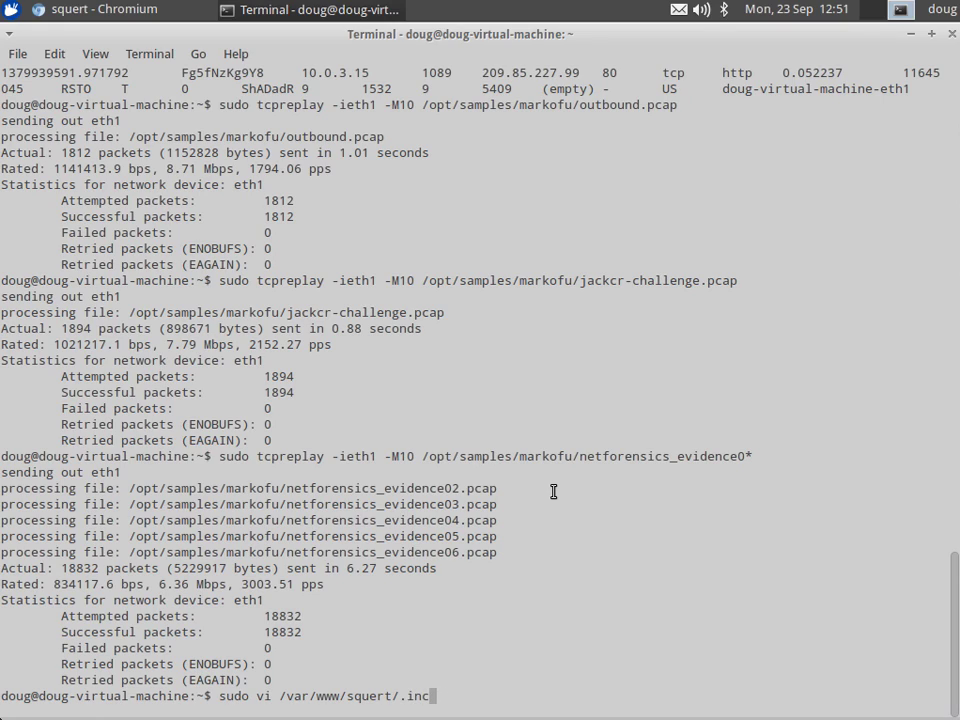
type("/config.php")
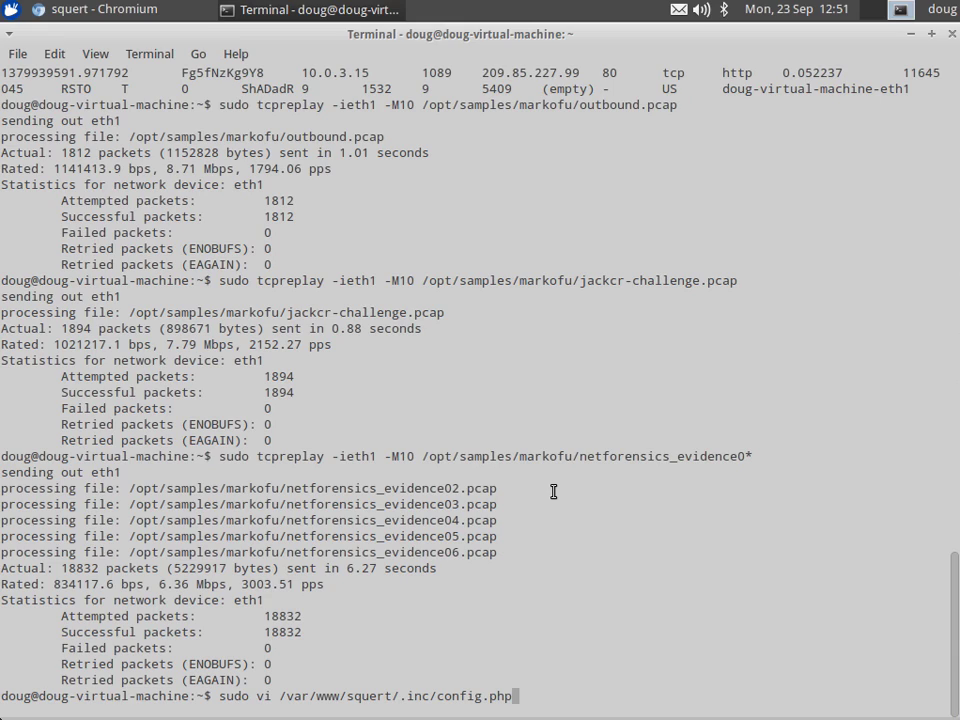
key("Return")
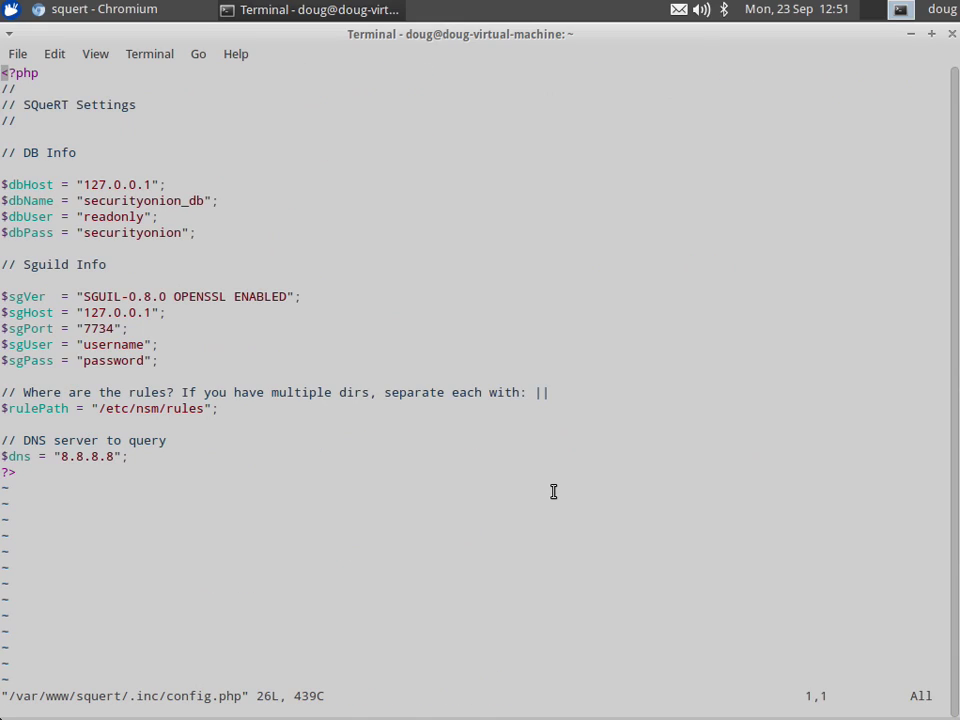
Step: Replace the sgUser and sgPass values with the Sguild credentials and save config.php
key("Down")
key("Down")
key("Down")
key("Down")
key("Down")
key("Down")
key("Down")
key("Down")
key("Down")
key("Down")
key("Down")
key("Down")
key("Down")
key("Down")
key("Down")
key("Down")
key("Down")
key("Right")
key("Right")
key("Right")
key("Right")
key("Right")
key("Right")
key("Right")
key("Right")
key("Right")
key("Right")
key("Right")
type("cw")
type("doug")
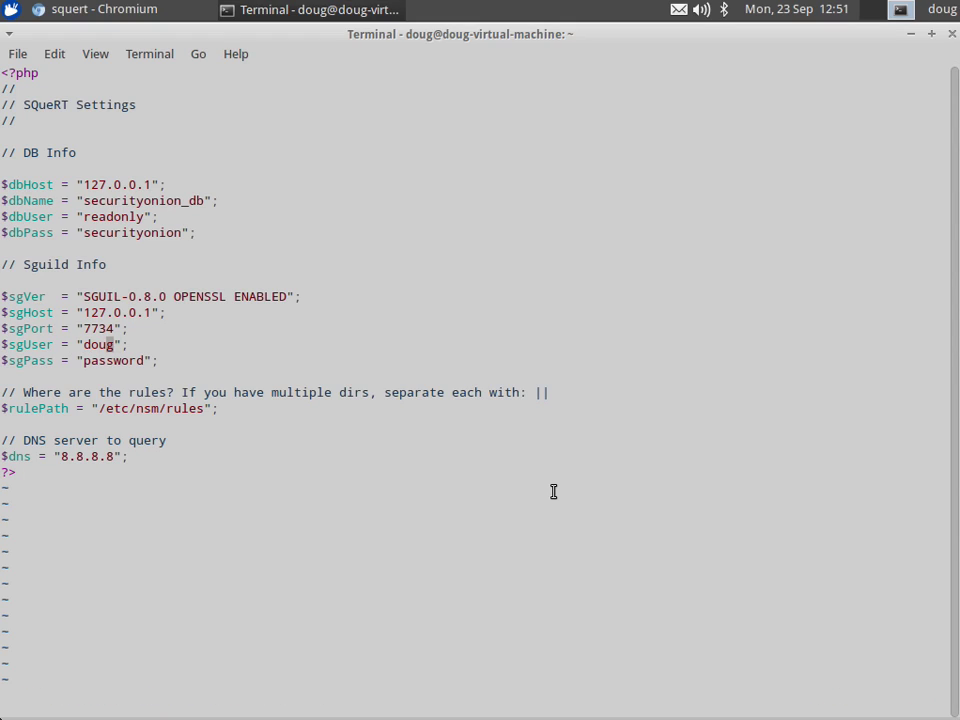
key("Escape")
key("Down")
key("Left")
key("Left")
key("Left")
key("Left")
key("Right")
type("cw")
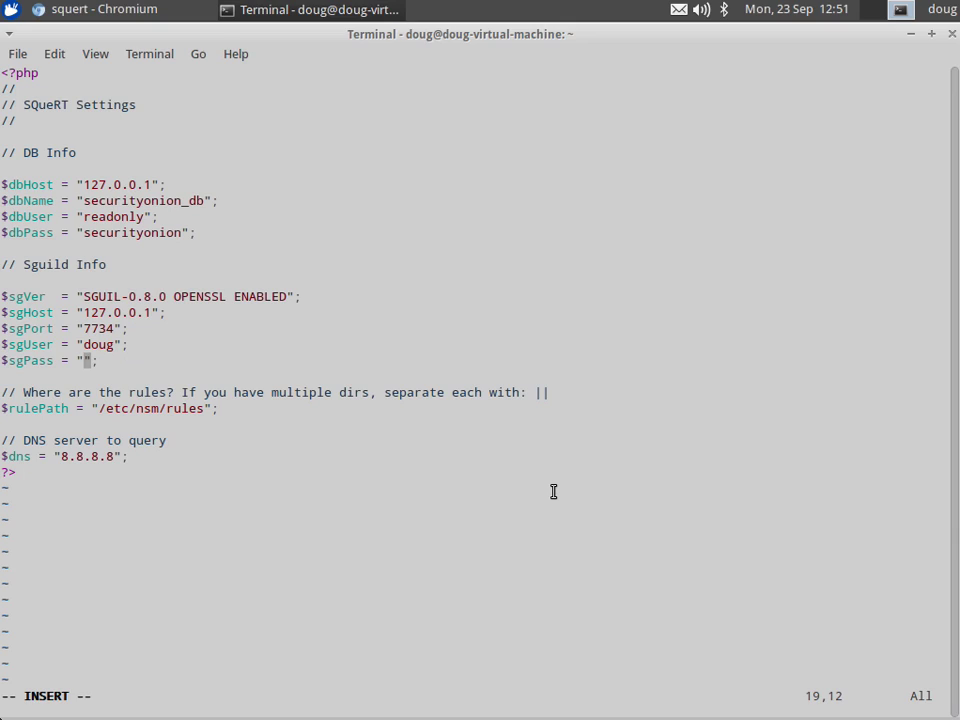
type("asdfasdf")
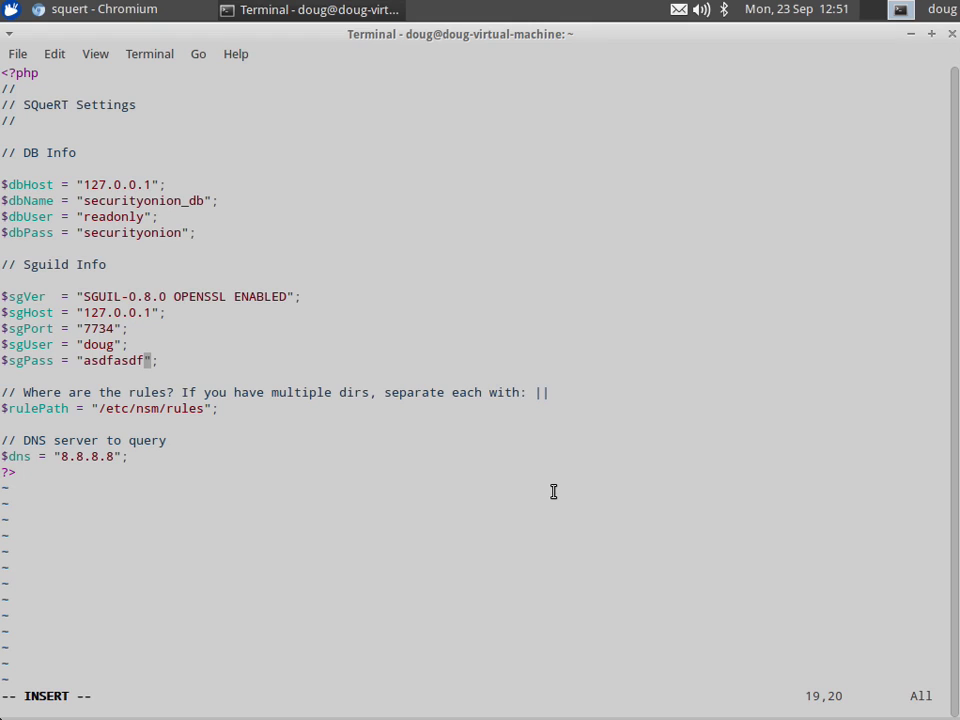
key("Escape")
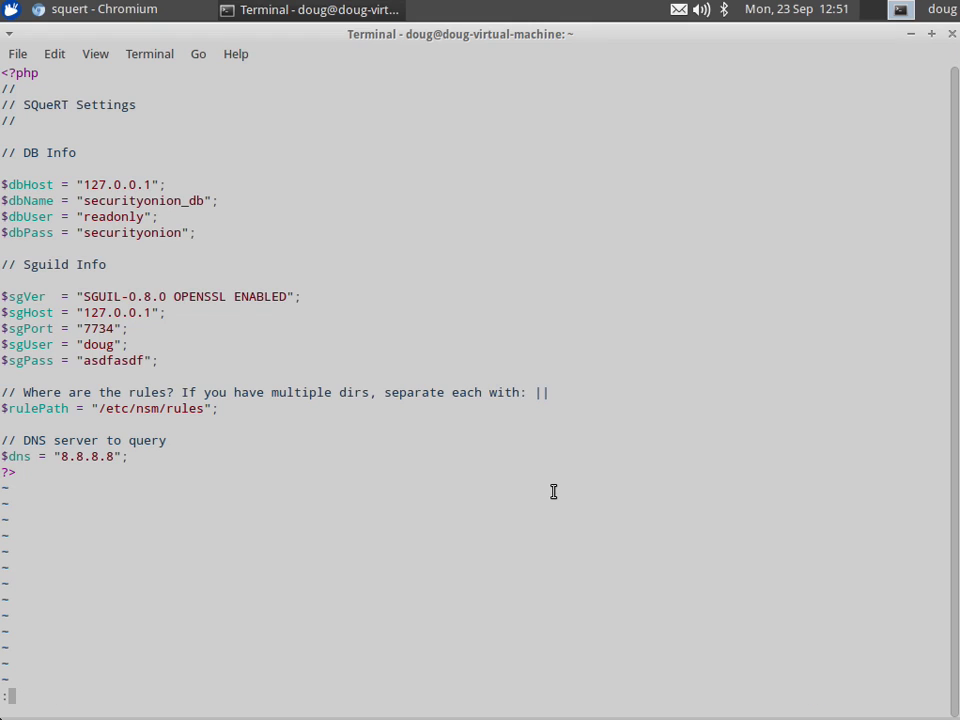
type(":w")
key("Return")
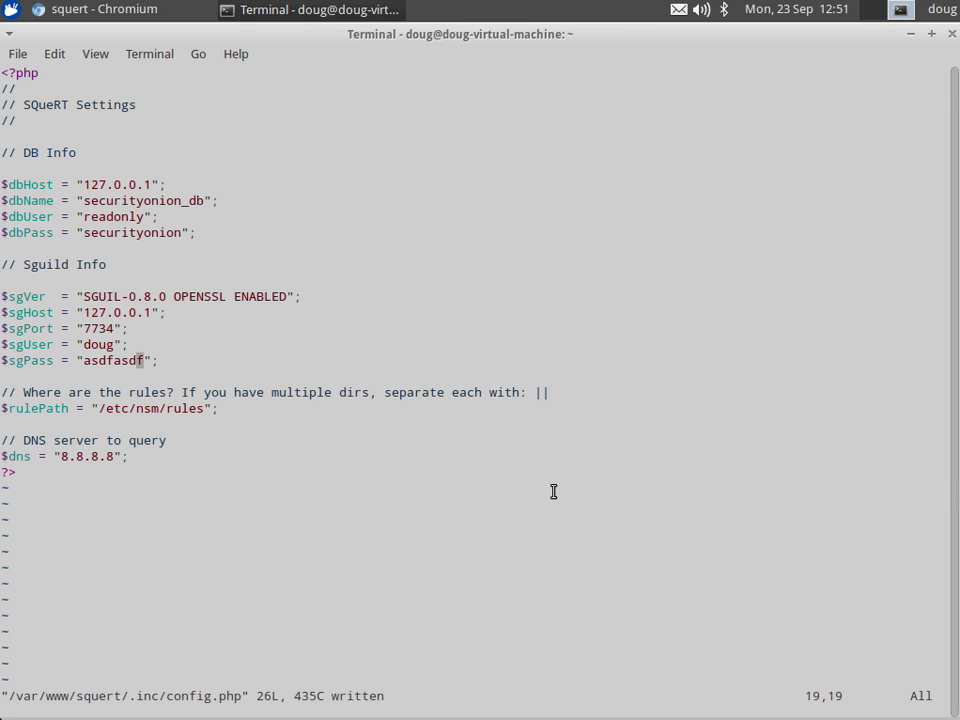
key("alt+Tab")
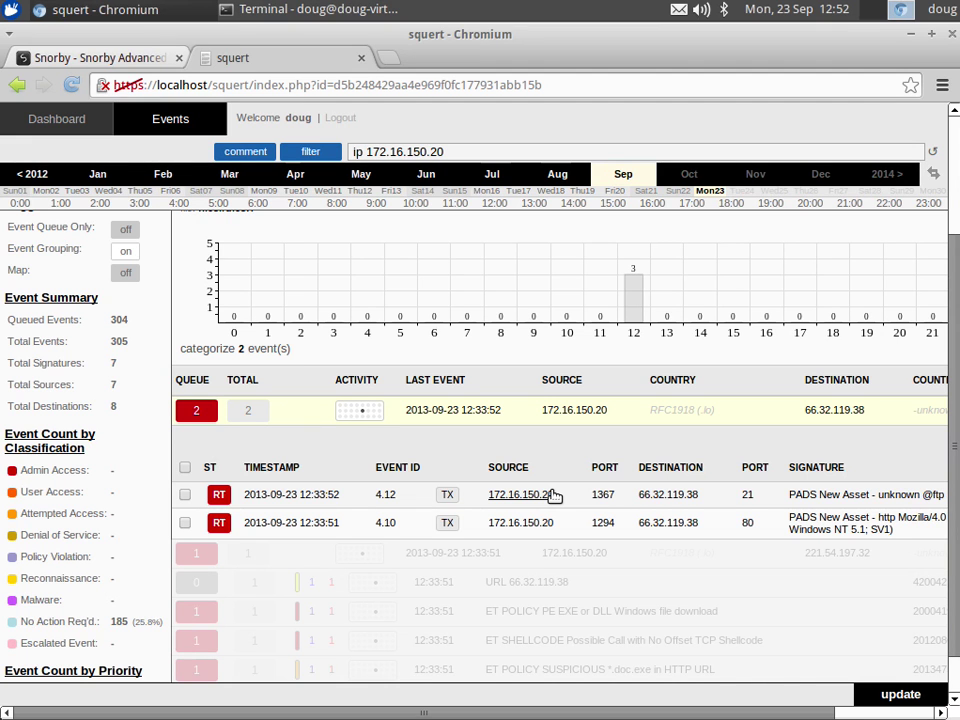
Step: Open the port 21 event's TCP transcript and read through the FTP login, uploads and QUIT
left_click(450, 495)
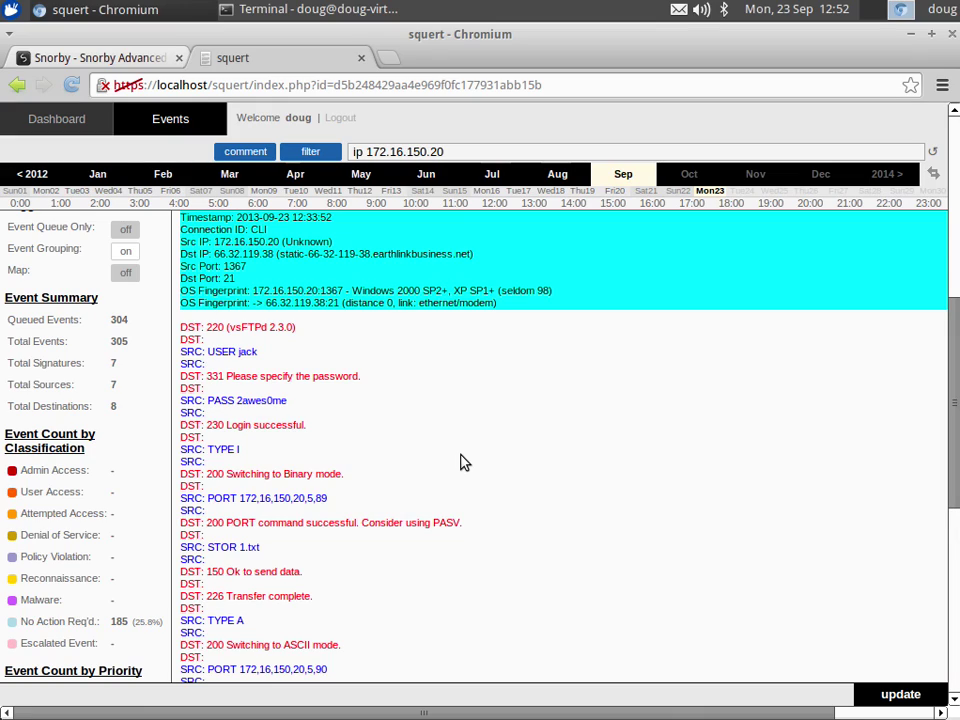
scroll(463, 462, "down", 2)
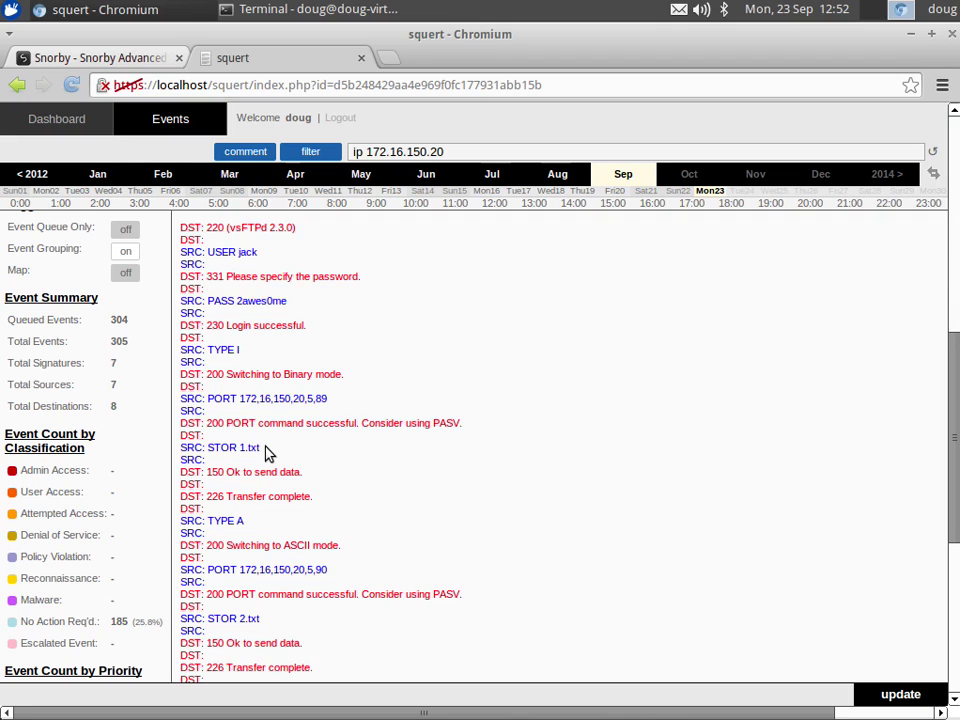
scroll(267, 450, "down", 2)
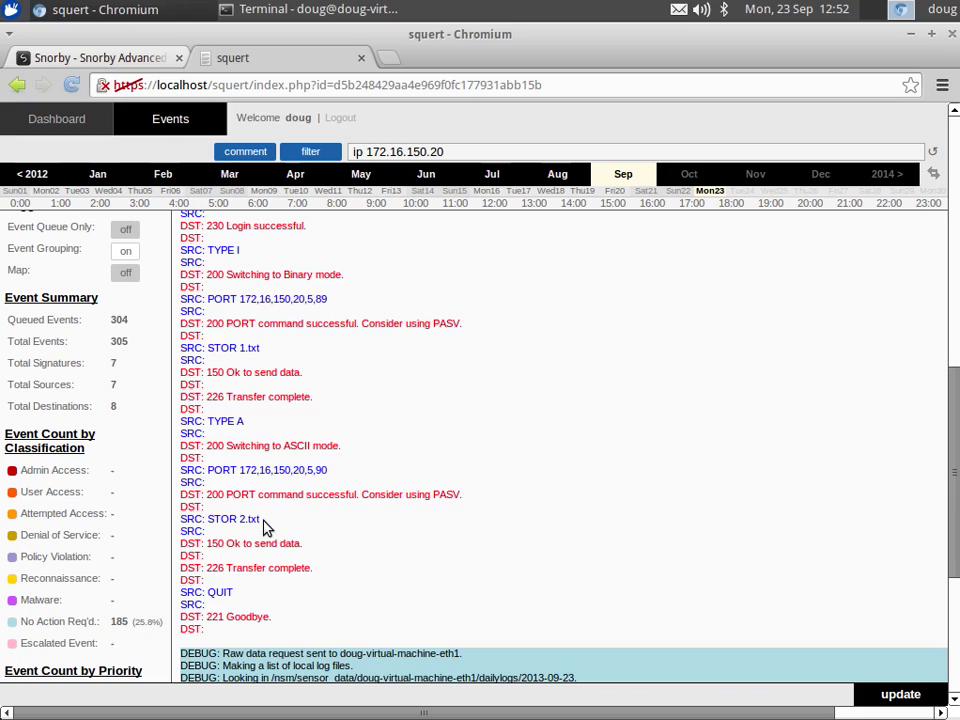